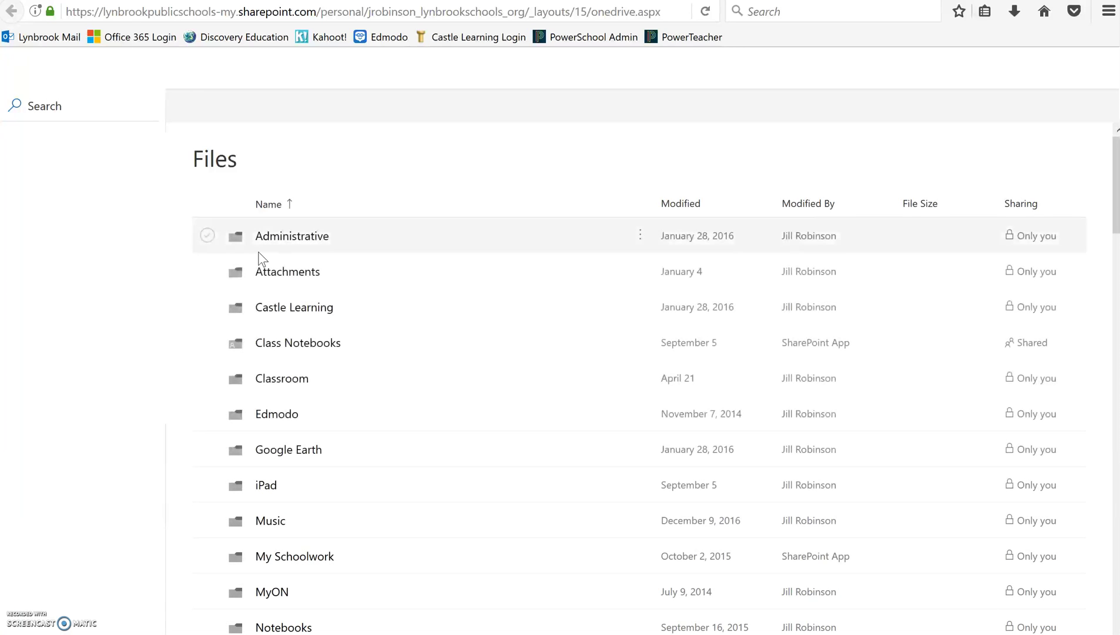
Scroll the OneDrive Files list to Our Heritage_CPS.doc and open it in Word Online.
scroll(262, 258, "down", 5)
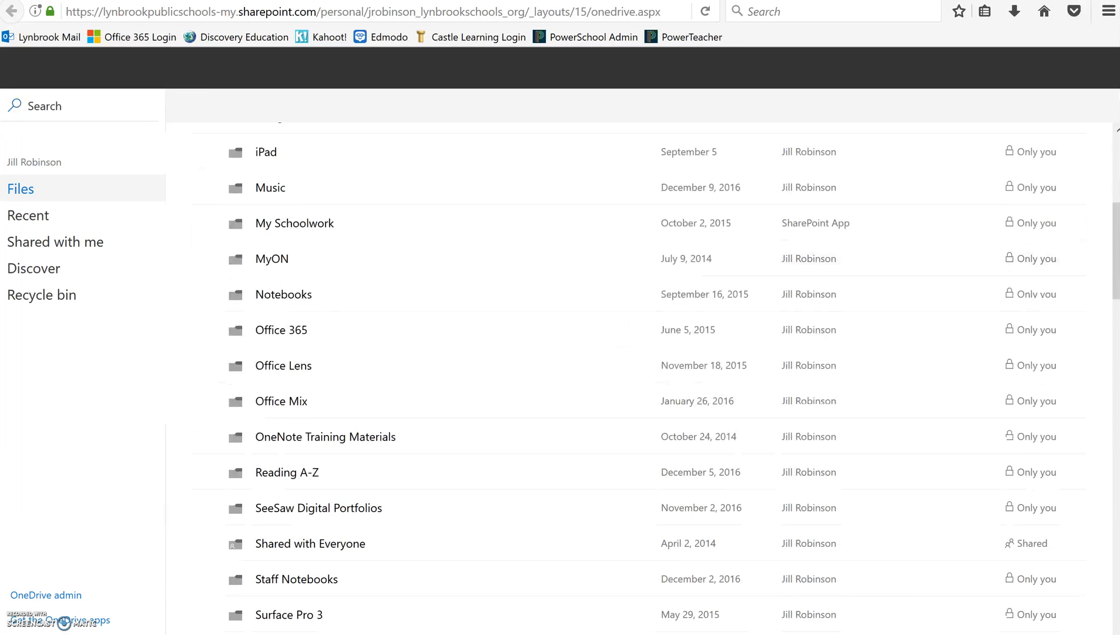
scroll(252, 285, "down", 15)
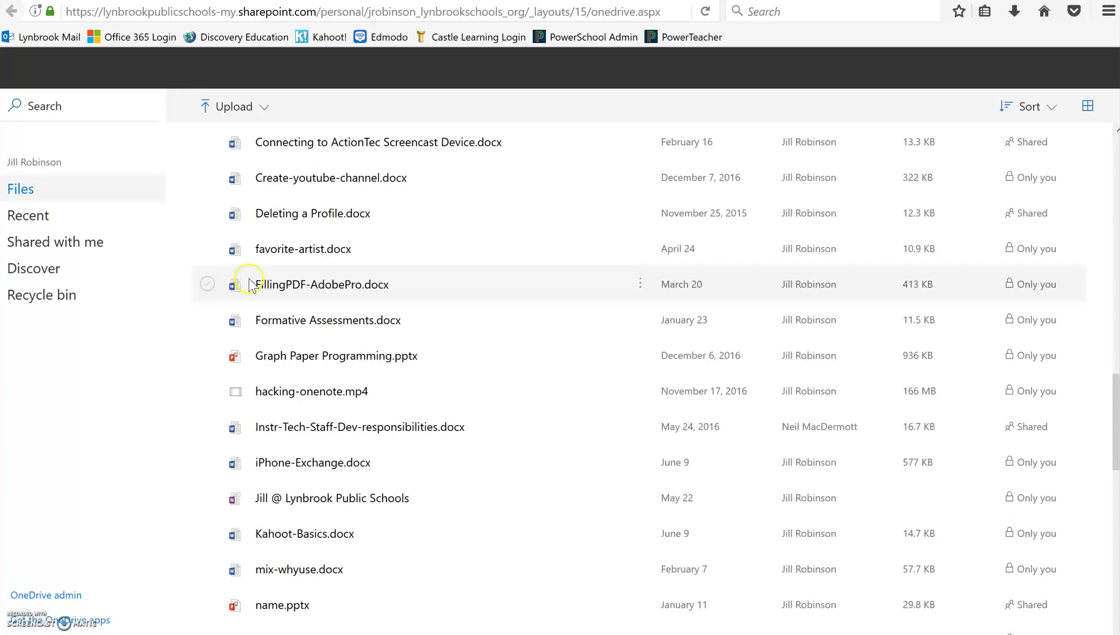
scroll(292, 522, "down", 3)
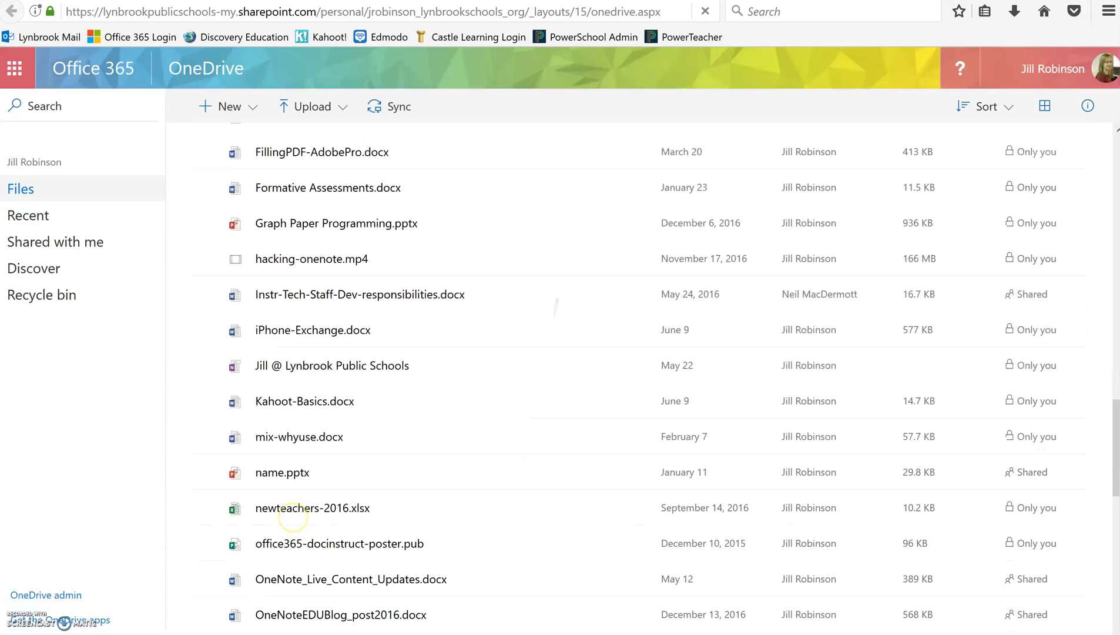
scroll(641, 376, "down", 2)
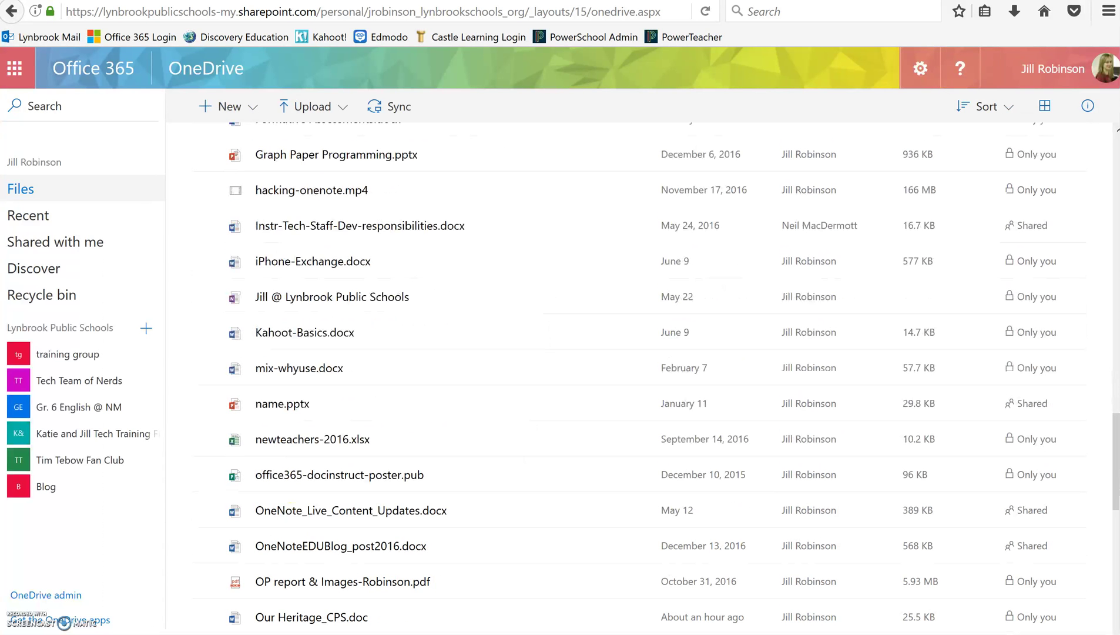
scroll(264, 470, "down", 3)
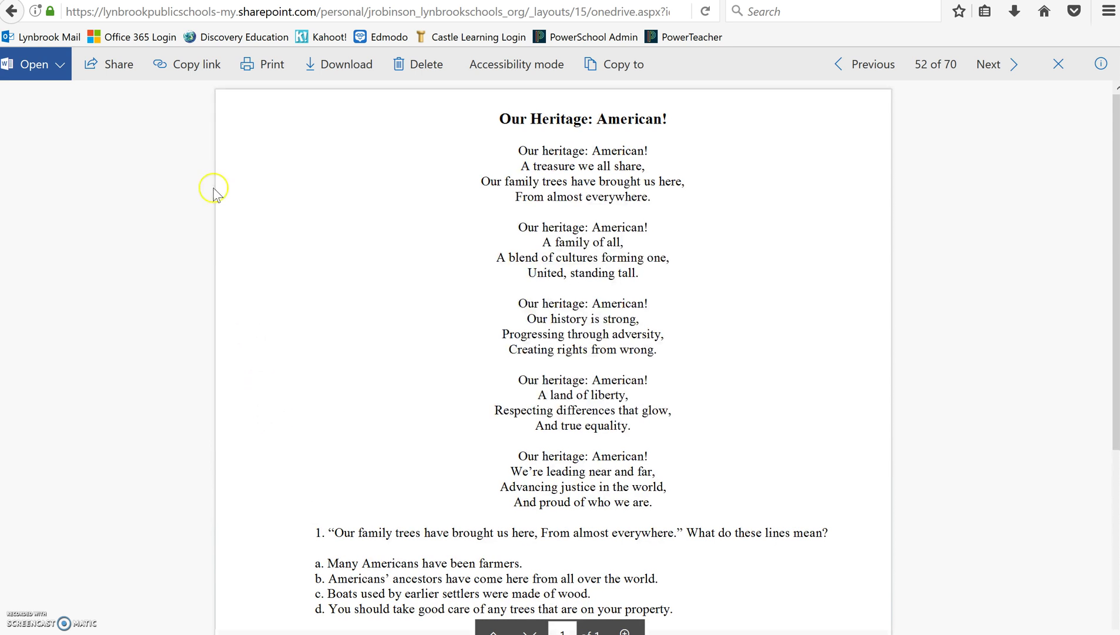
left_click(53, 66)
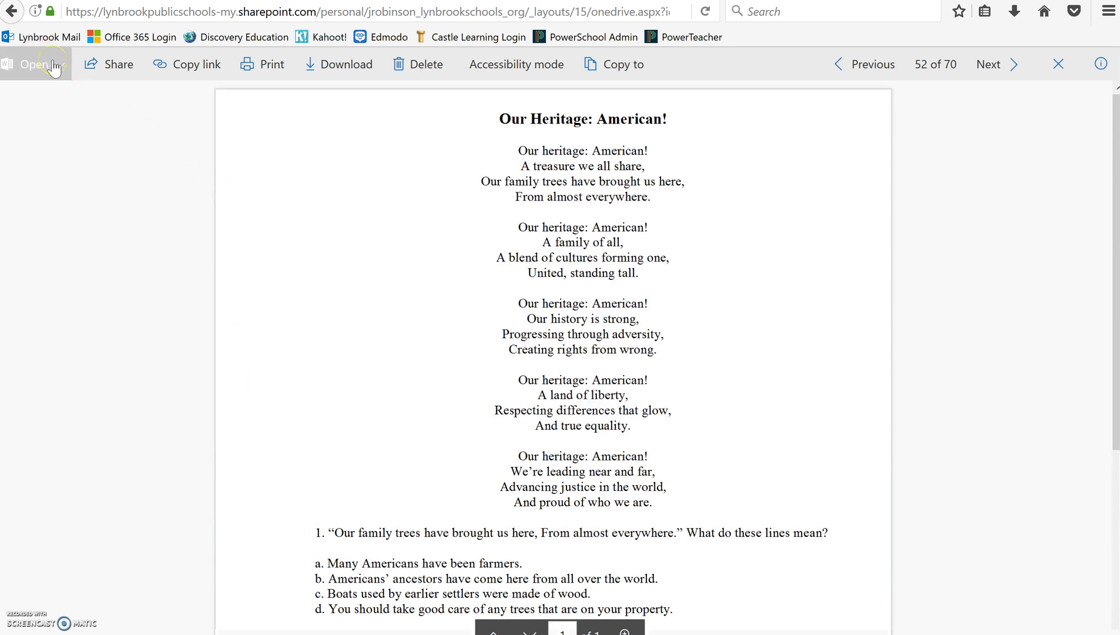
left_click(57, 71)
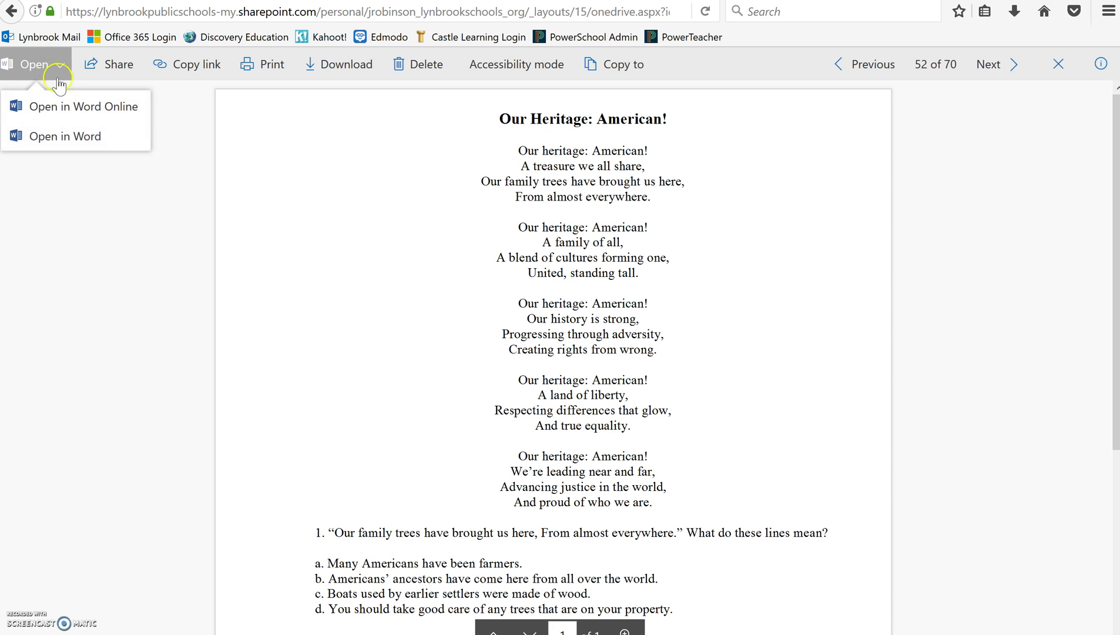
left_click(64, 108)
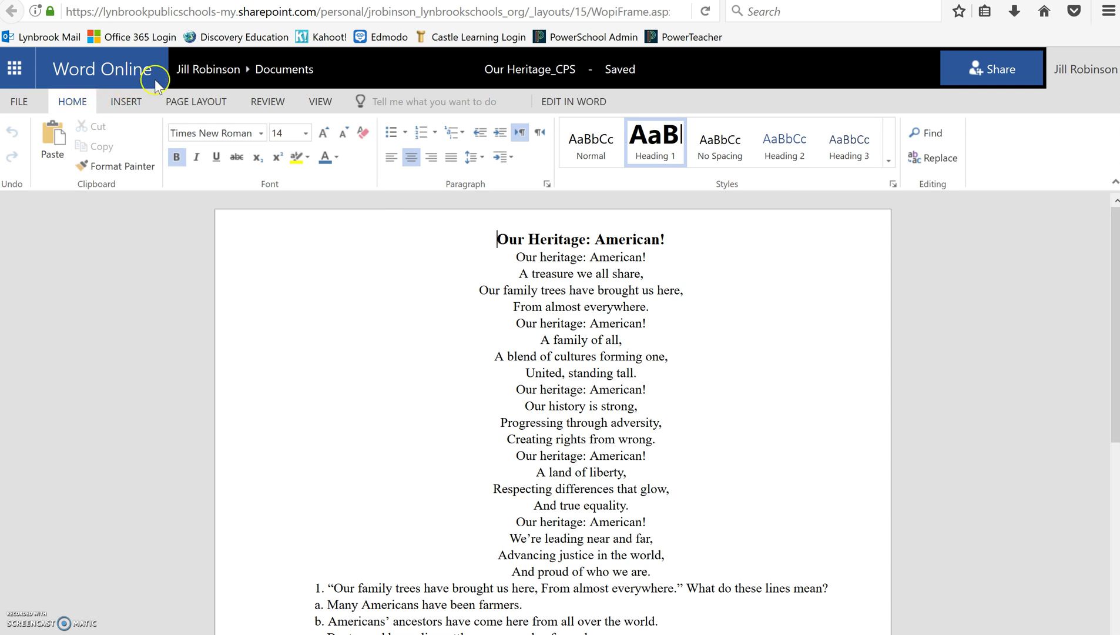
Switch Our Heritage_CPS to Immersive Reader from the VIEW tab's Document Views.
left_click(324, 100)
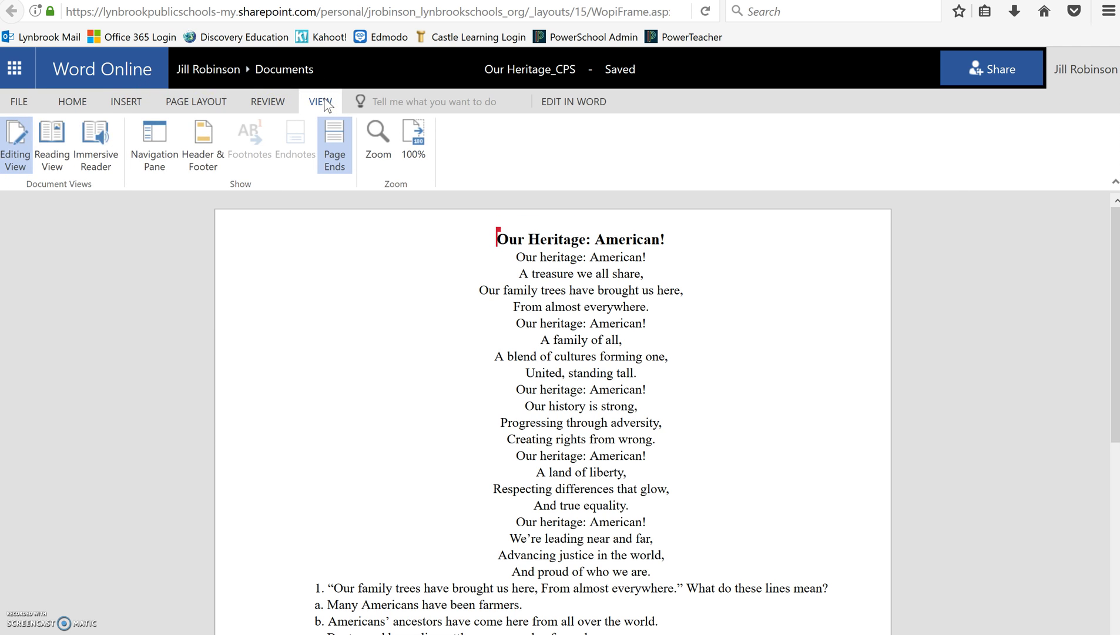
left_click(99, 142)
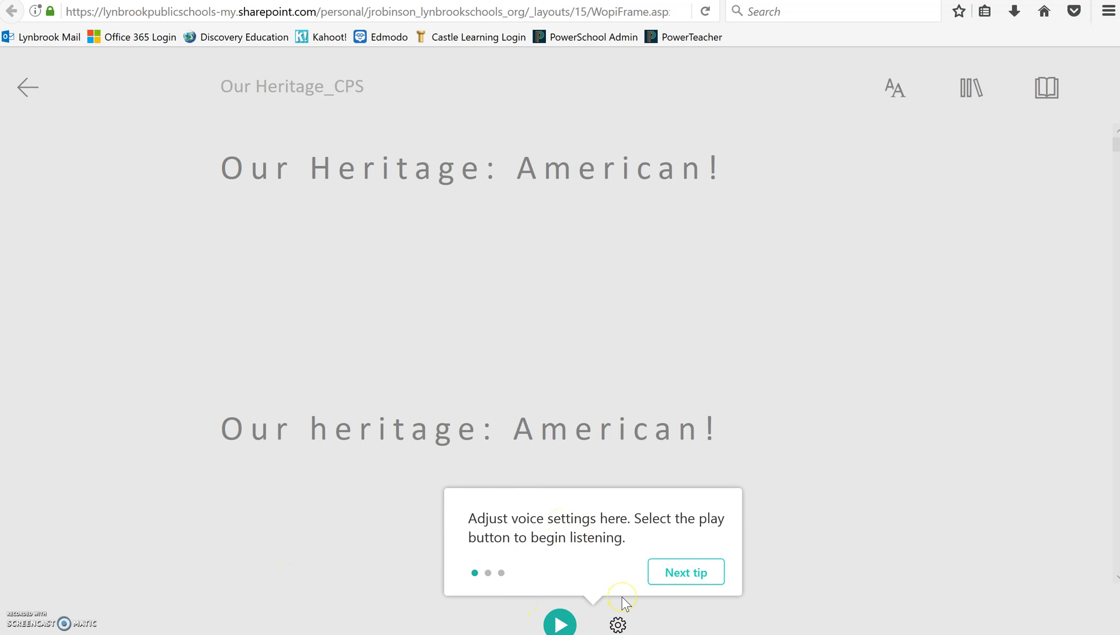
Step through the Immersive Reader tips on text options and line focus, then dismiss them.
left_click(679, 571)
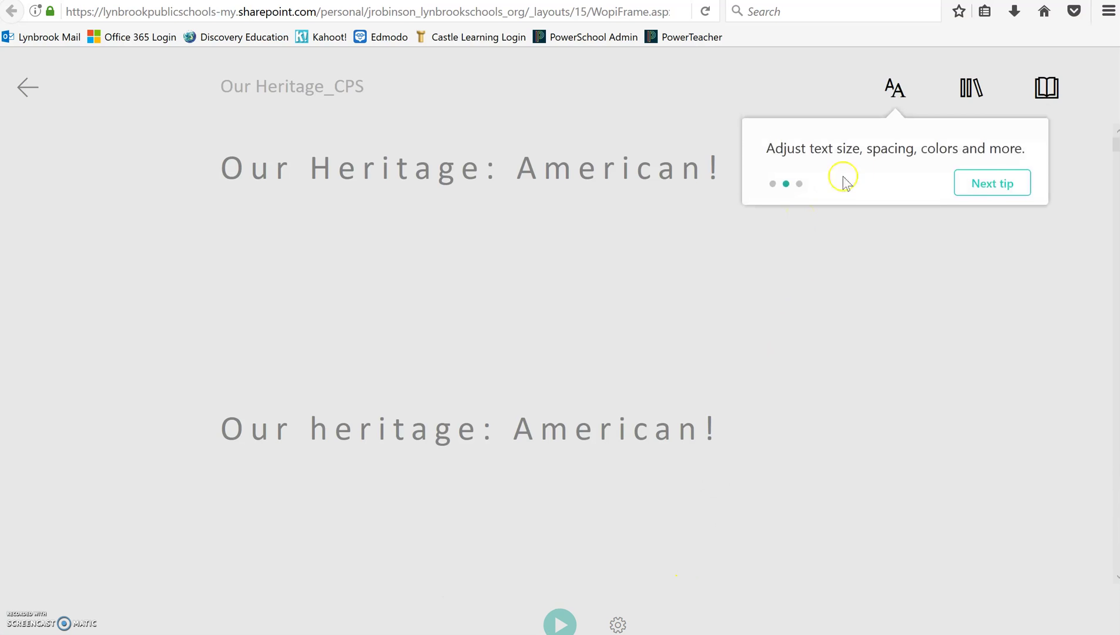
left_click(979, 187)
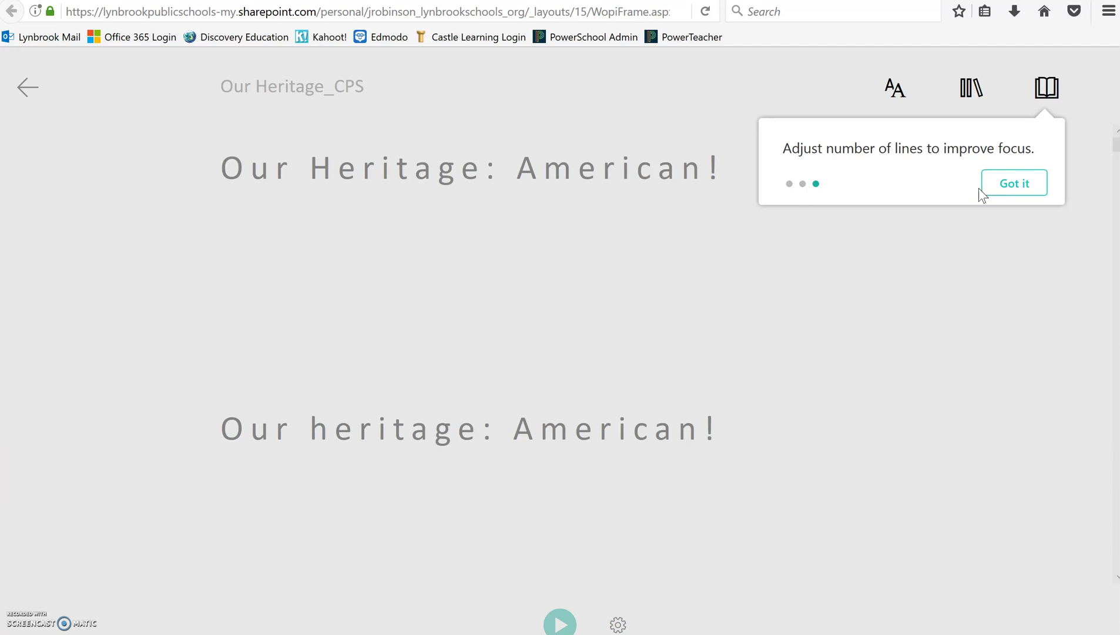
left_click(997, 189)
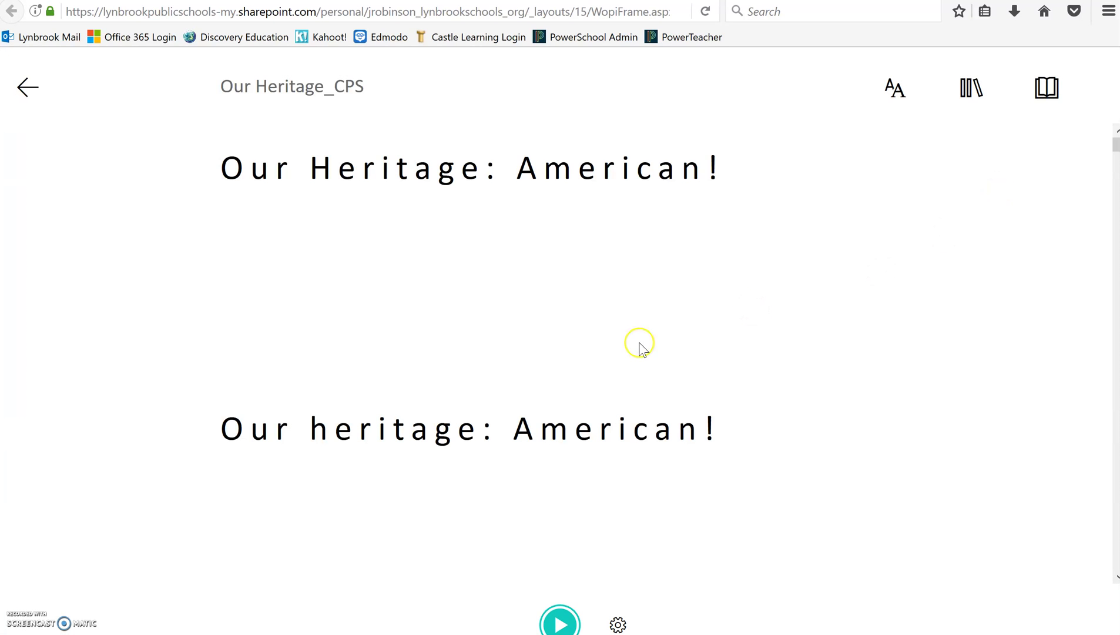
Read the poem aloud up to 'us', pause, and review Voice Speed and Voice Selection.
left_click(560, 623)
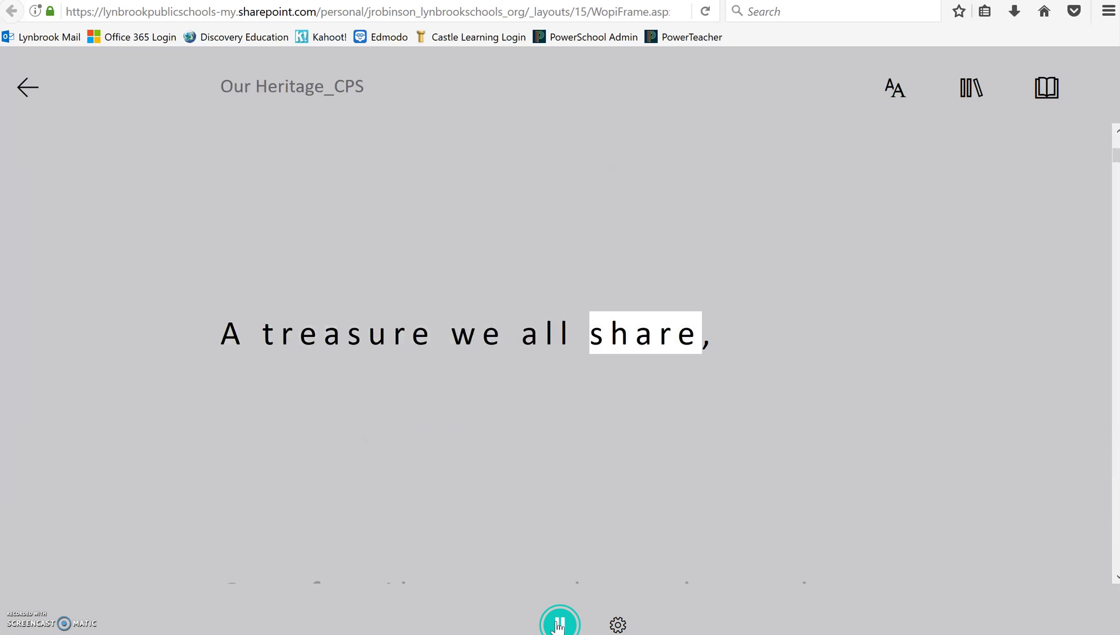
left_click(560, 622)
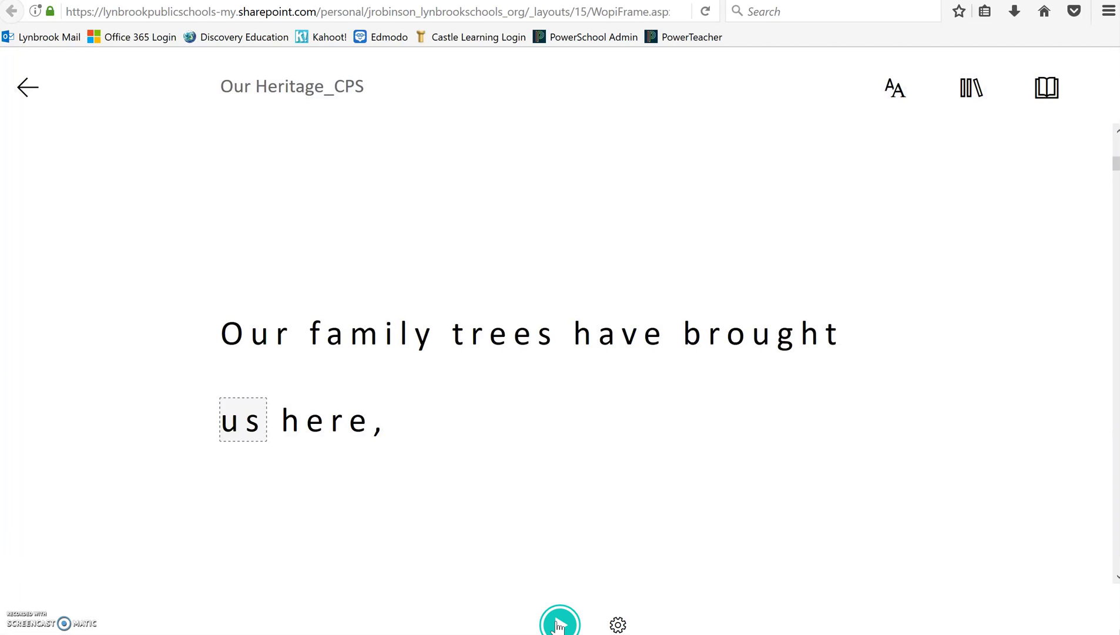
left_click(619, 624)
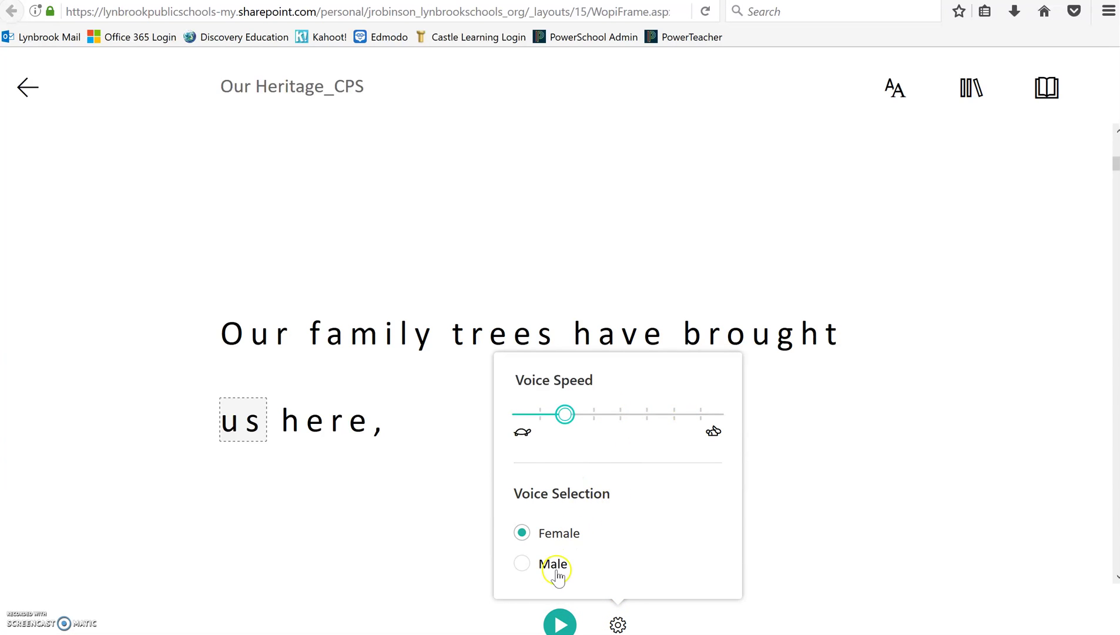
left_click(868, 179)
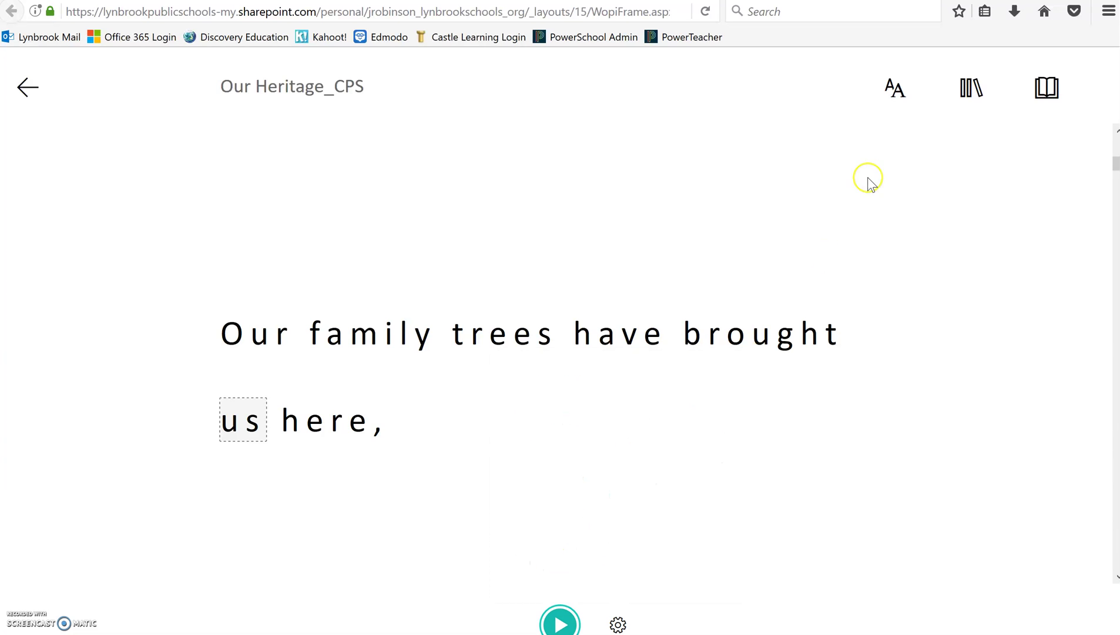
Enlarge the reading text from 42 to 48 and turn Increase Spacing off.
left_click(896, 100)
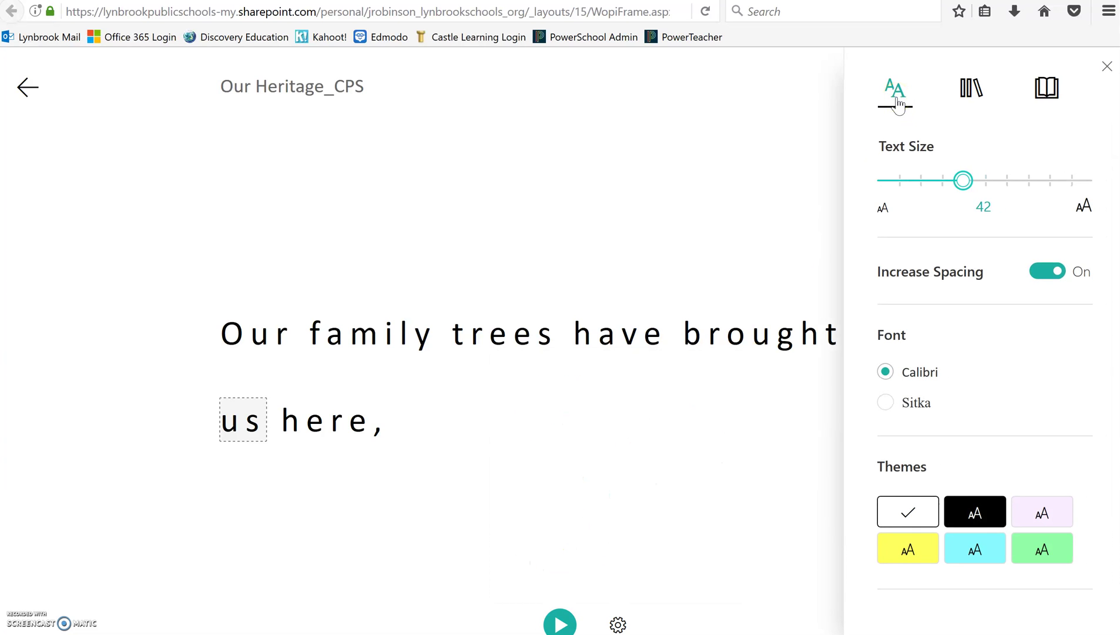
left_click_drag(964, 180, 986, 187)
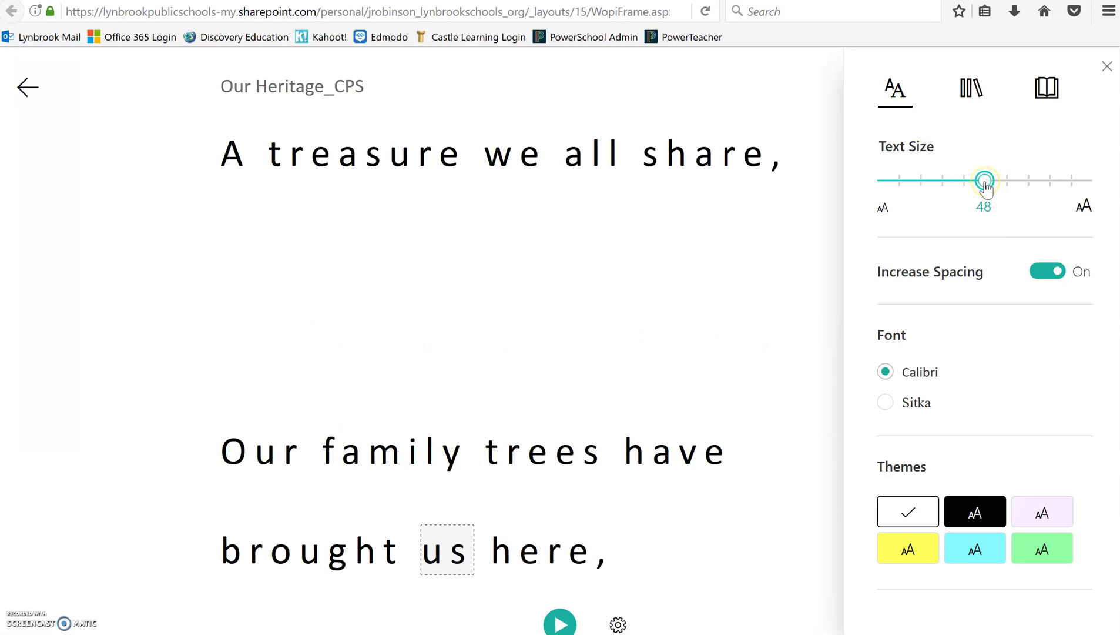
left_click(1038, 277)
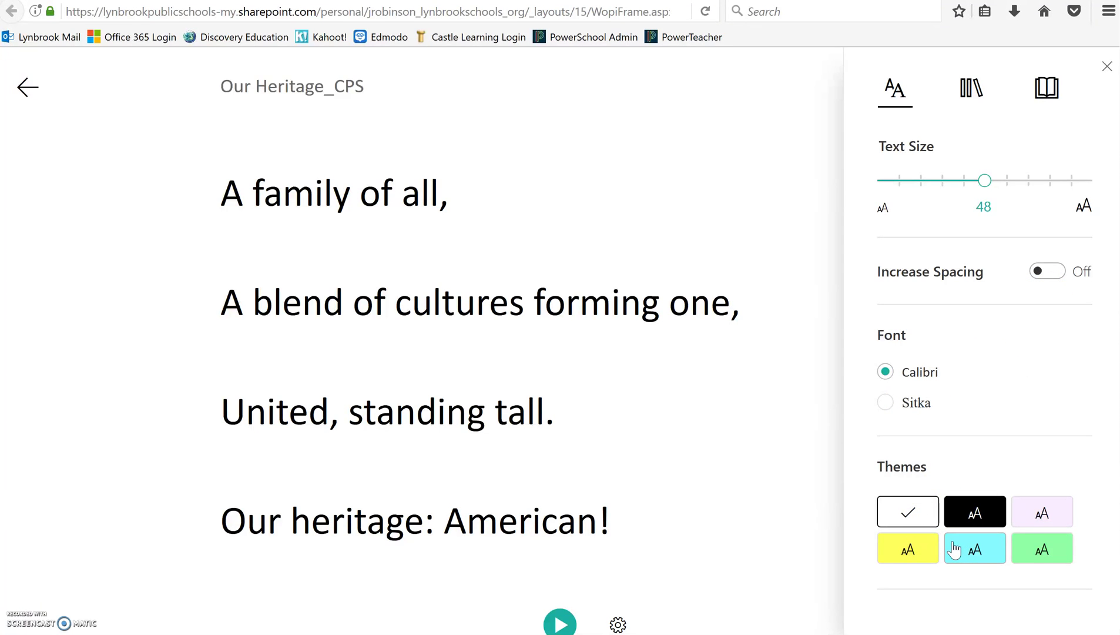
Try the yellow, black, and cyan page themes, ending on white.
left_click(911, 552)
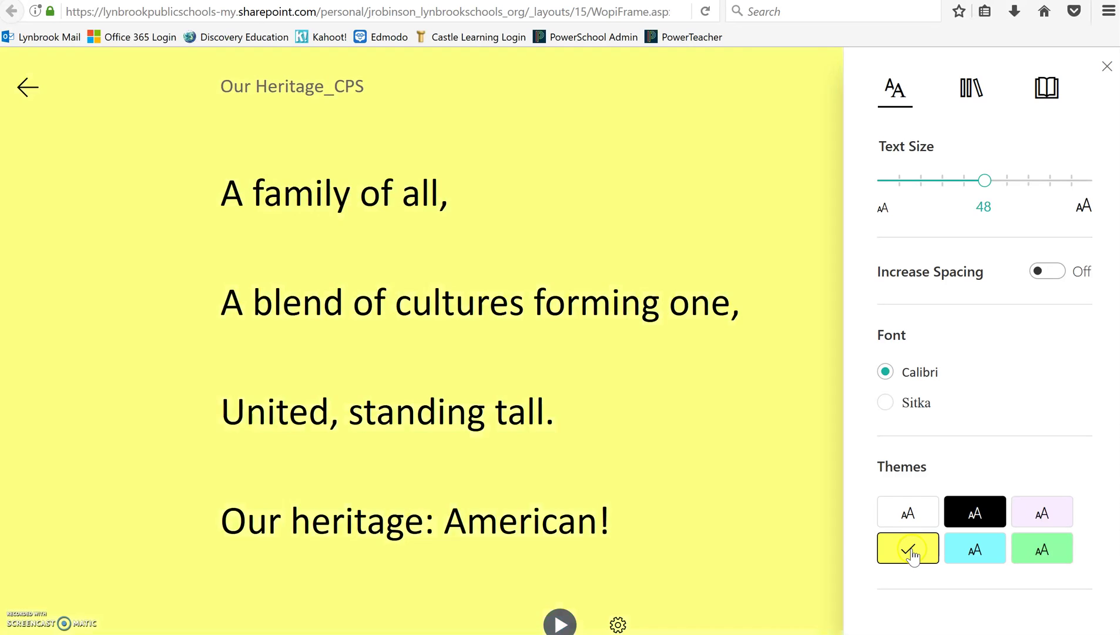
left_click(975, 513)
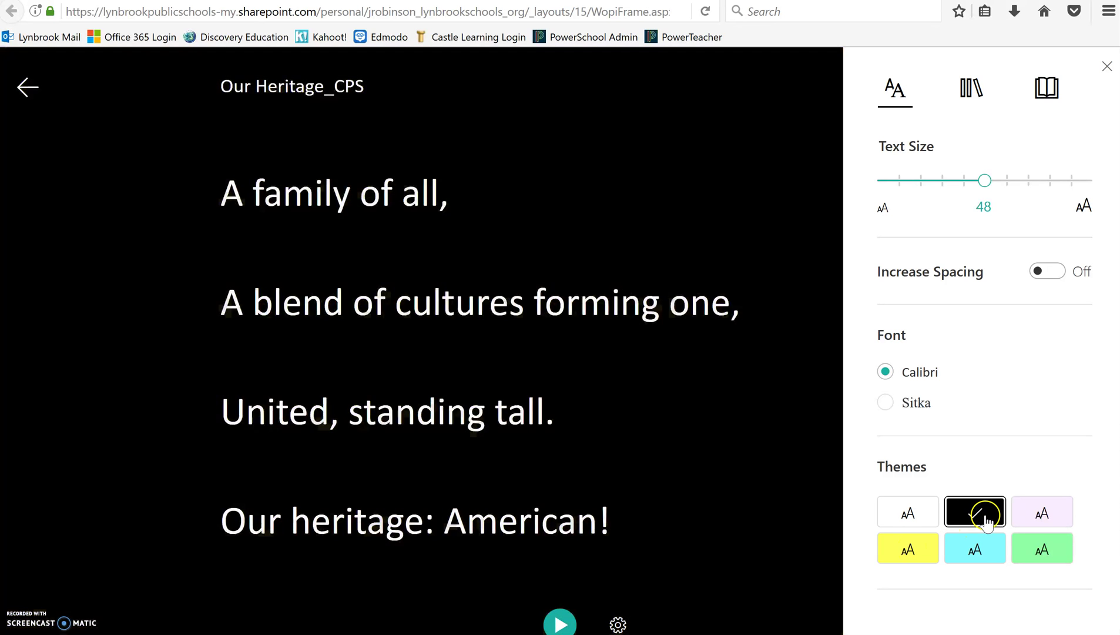
left_click(983, 553)
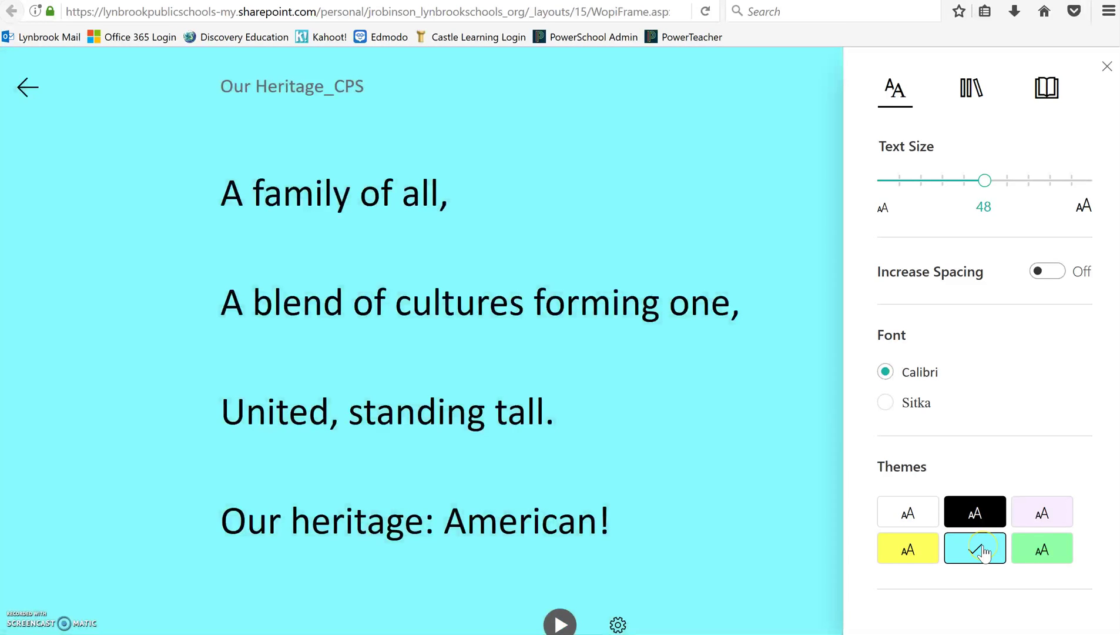
left_click(926, 522)
In Grammar Options, turn noun highlighting on and off, then verb highlighting on and off.
left_click(971, 91)
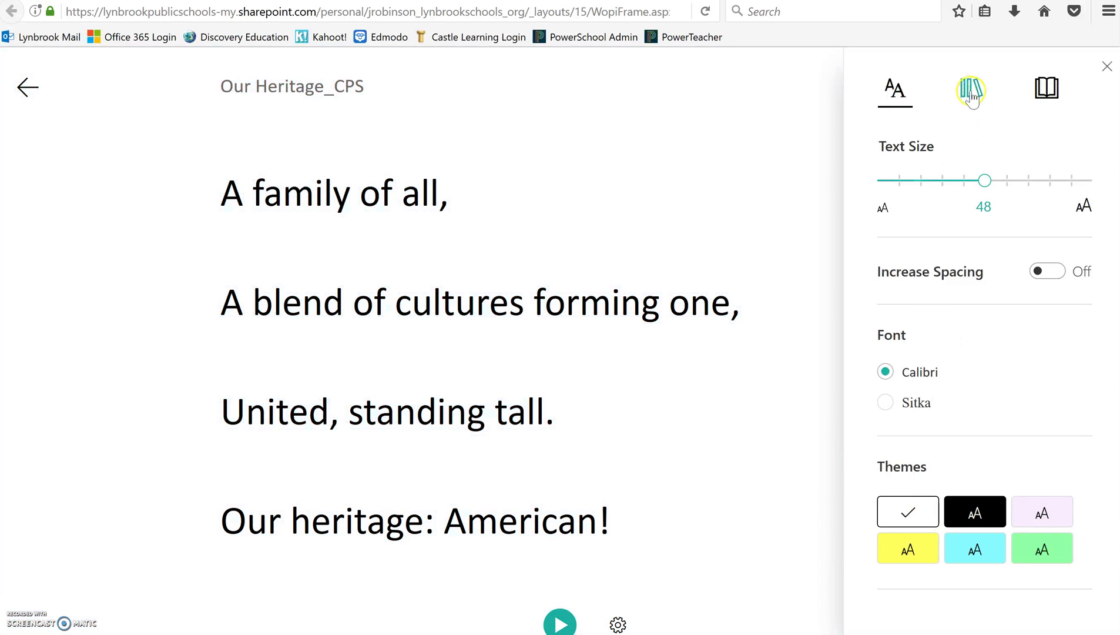
left_click(973, 195)
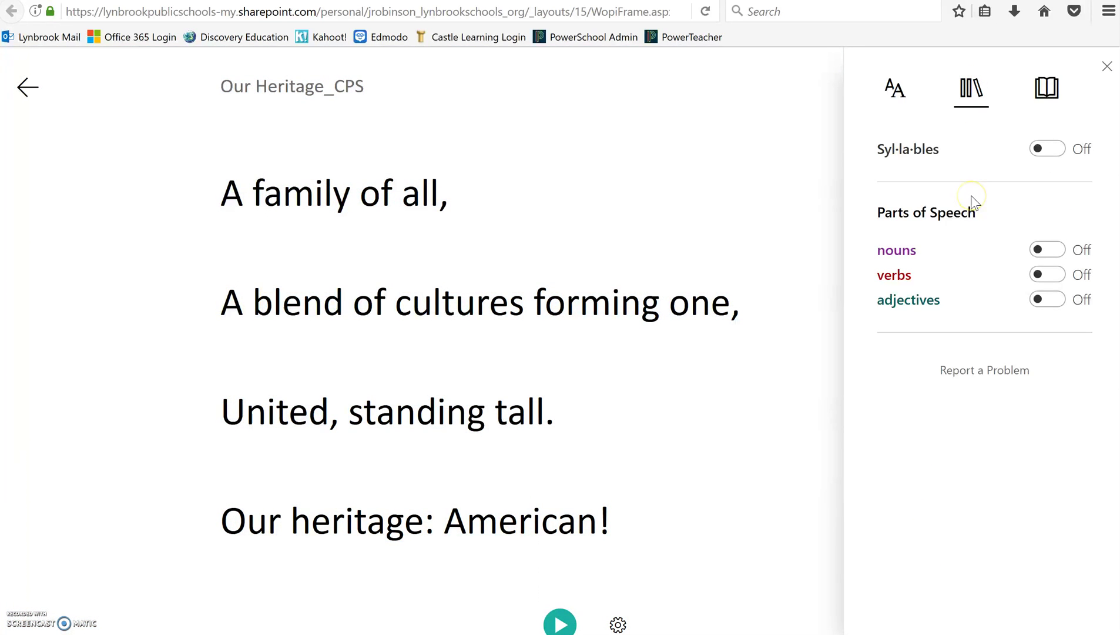
left_click(983, 282)
left_click(1051, 250)
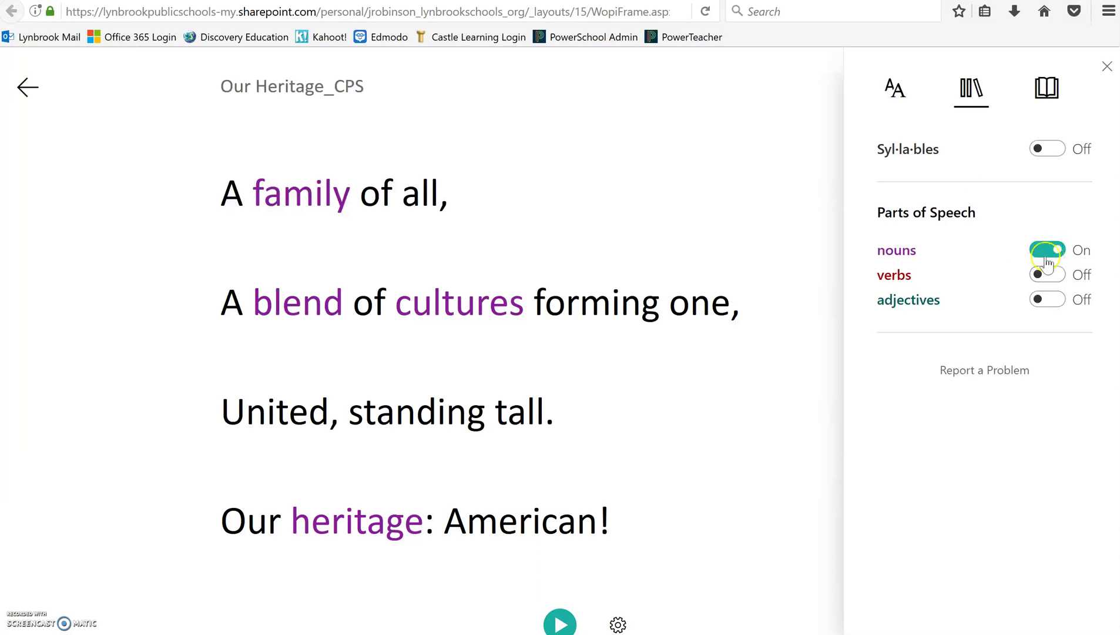
left_click(1049, 252)
left_click(1058, 278)
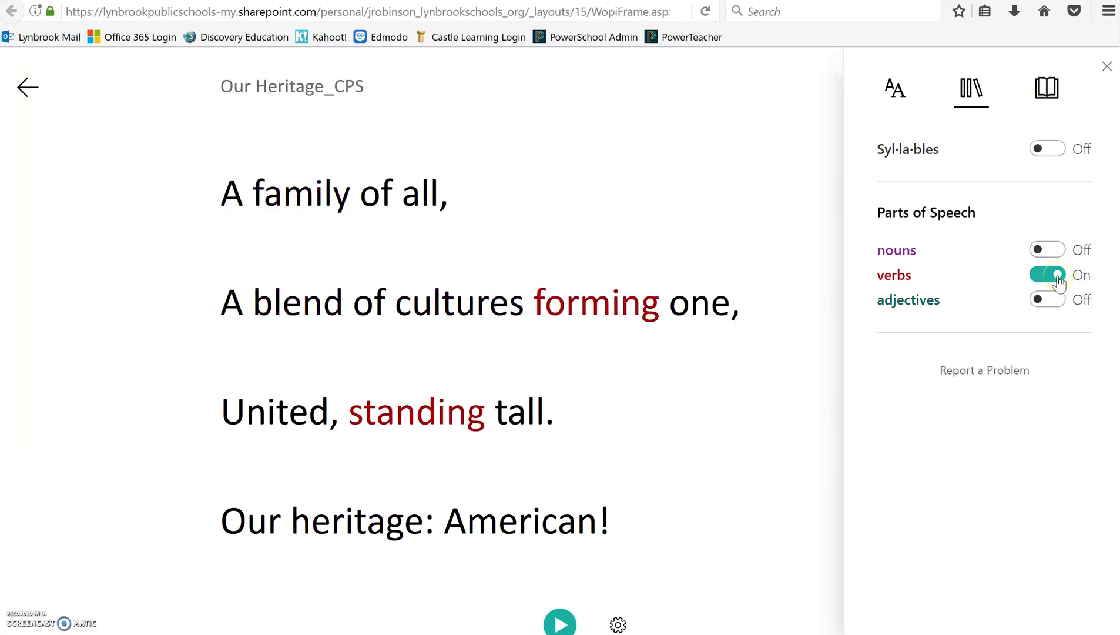
left_click(1057, 277)
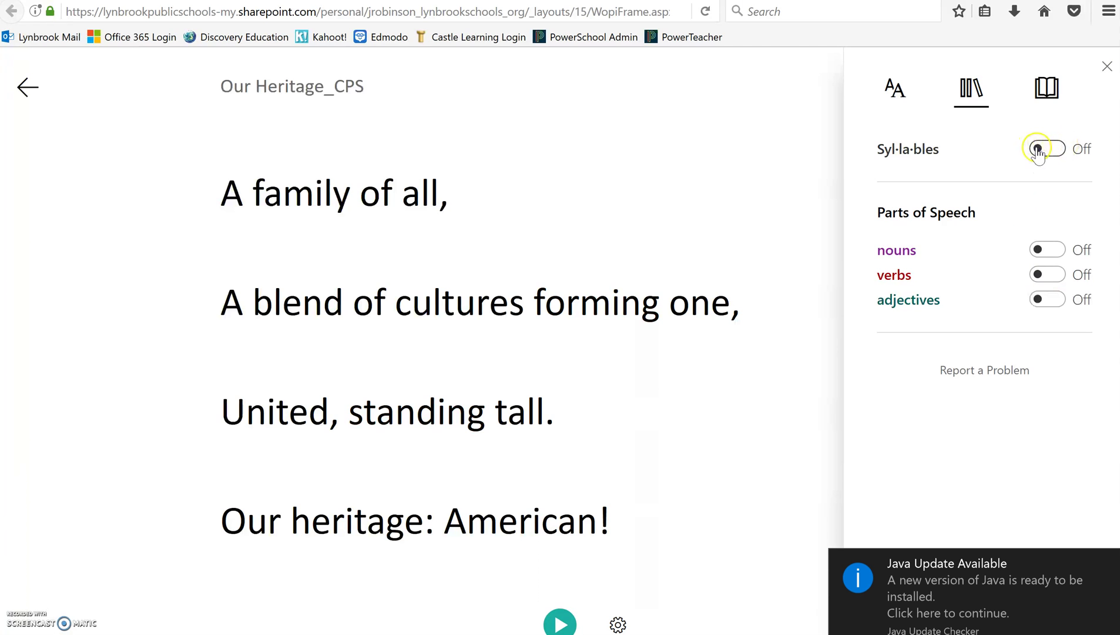
Try Line Focus on one line, three lines, then one line, turn it off, and resume read-aloud.
left_click(1045, 101)
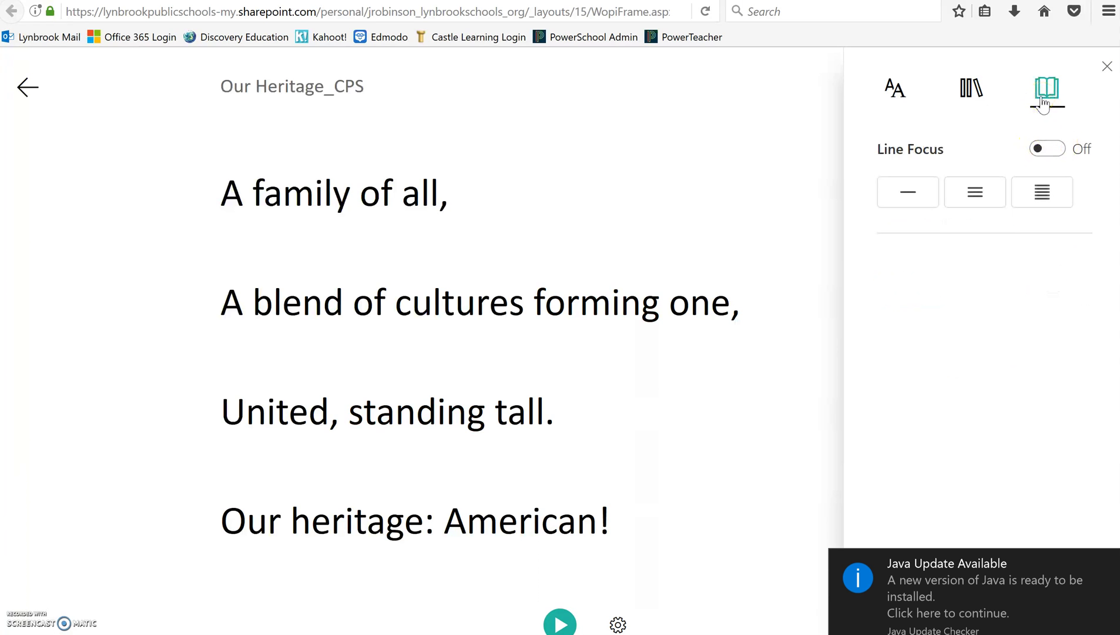
left_click(928, 200)
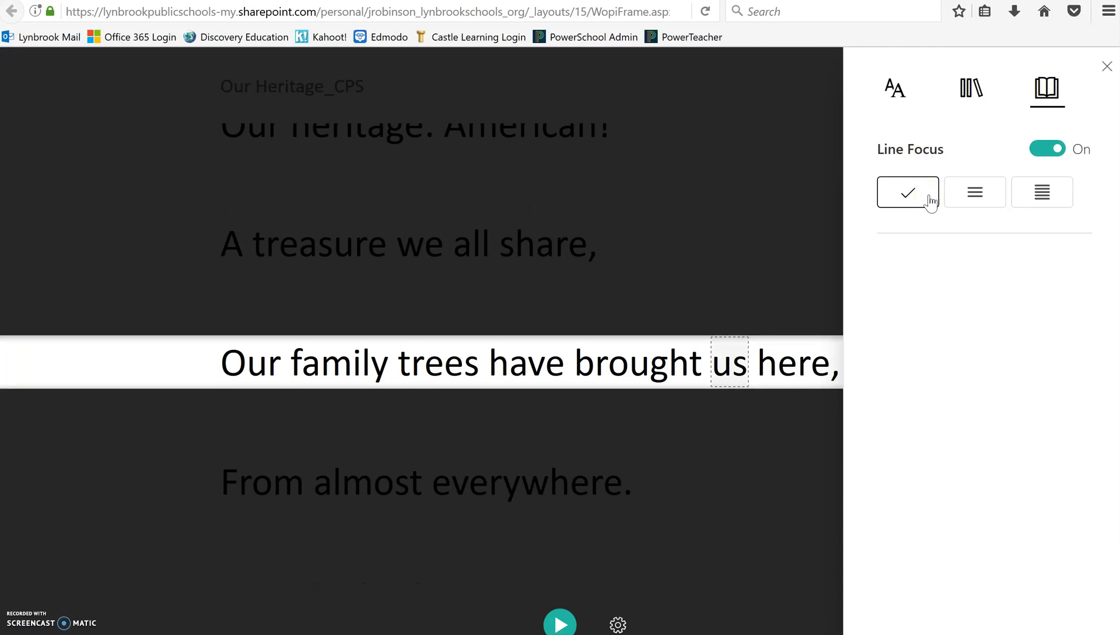
left_click(962, 201)
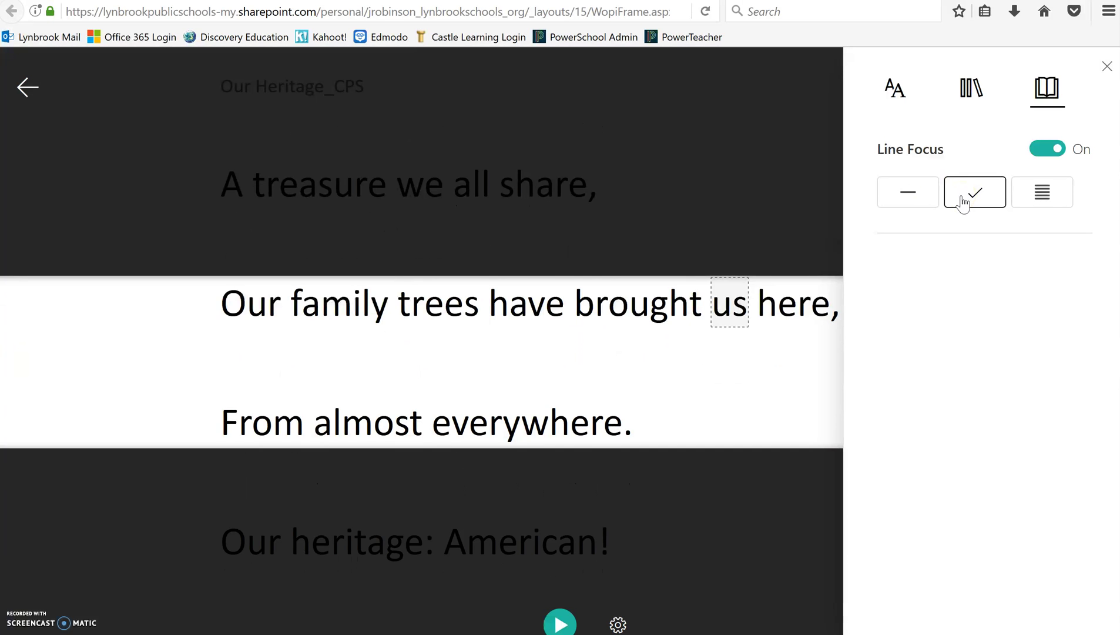
left_click(933, 200)
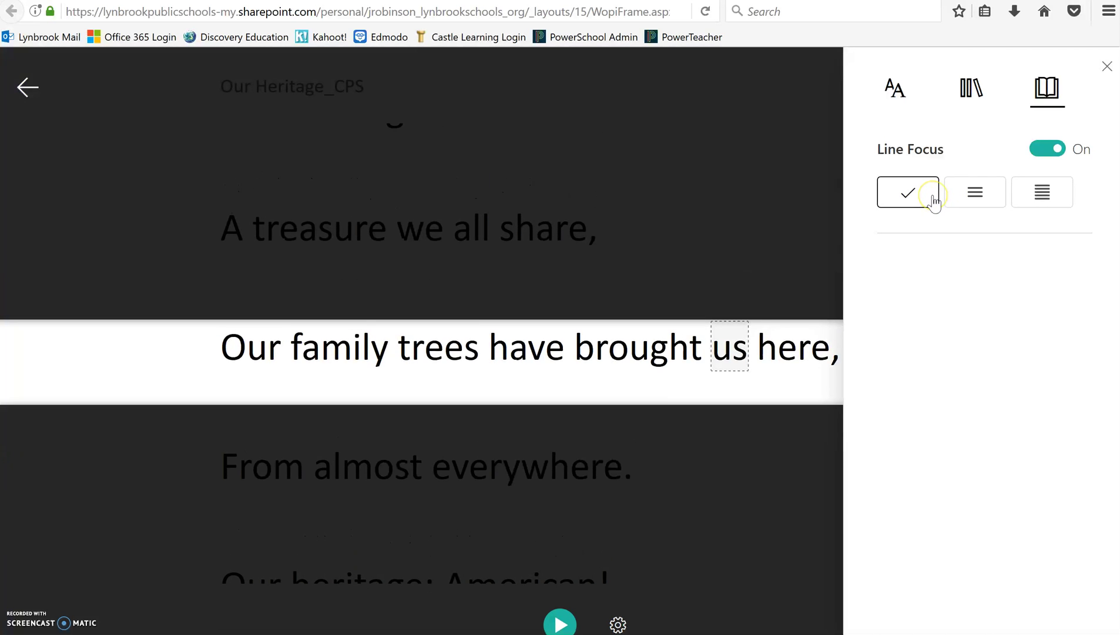
left_click(1035, 152)
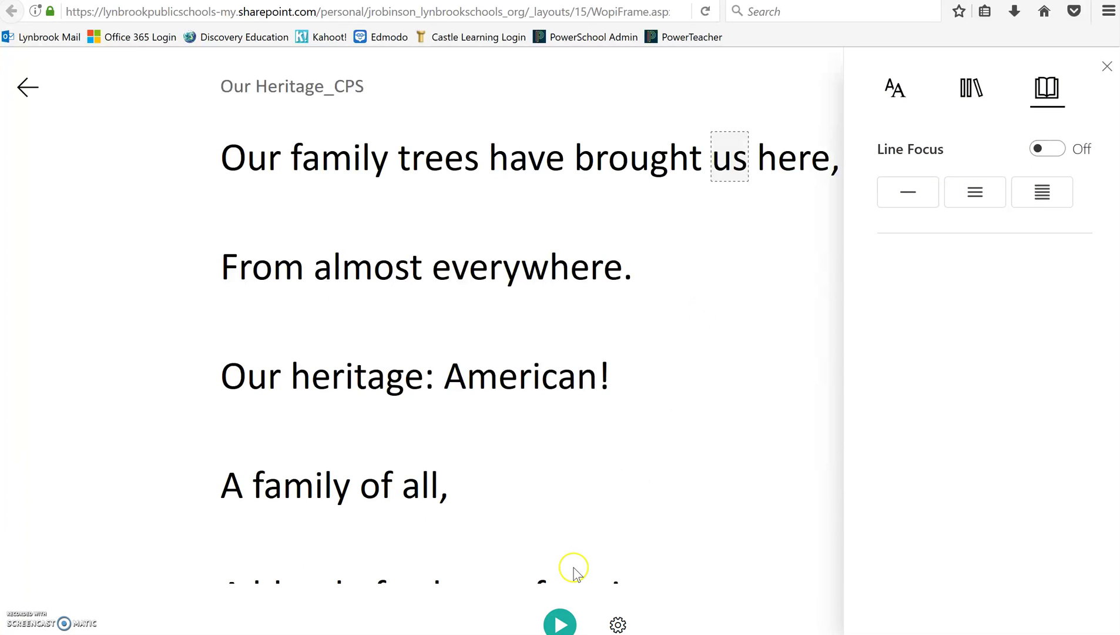
left_click(561, 622)
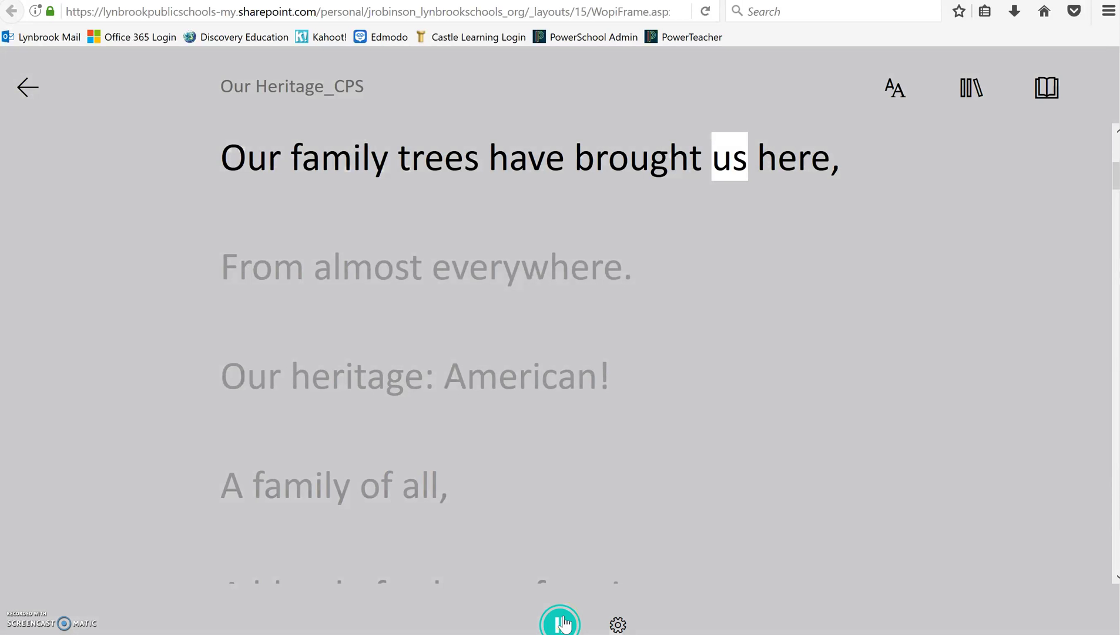
Pause the read-aloud and exit Immersive Reader back to the Our Heritage_CPS editing view.
left_click(562, 622)
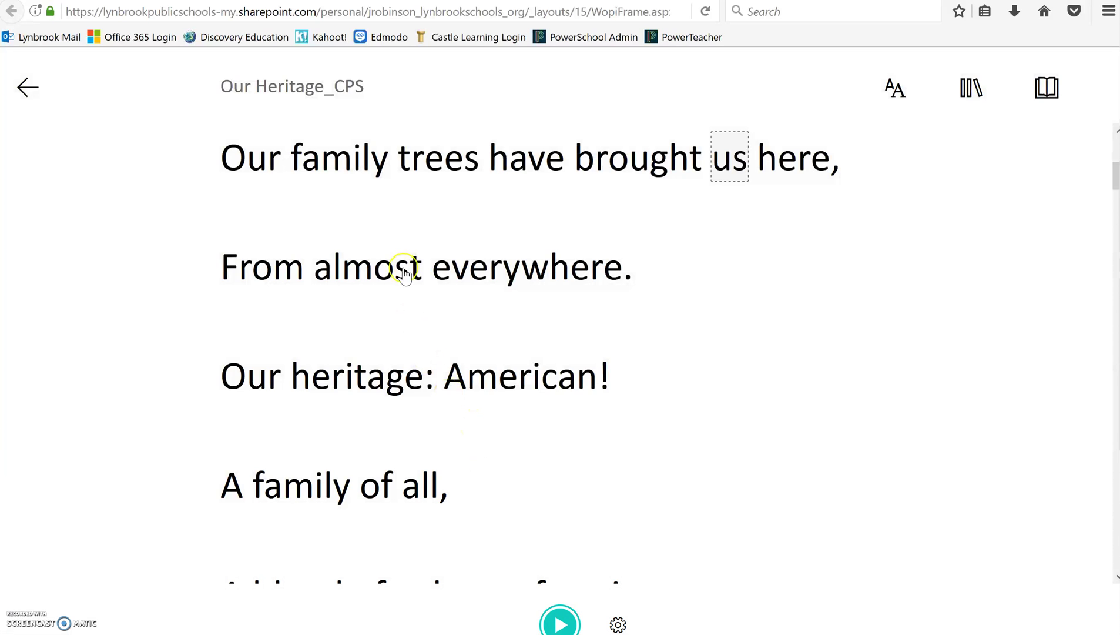
left_click(19, 90)
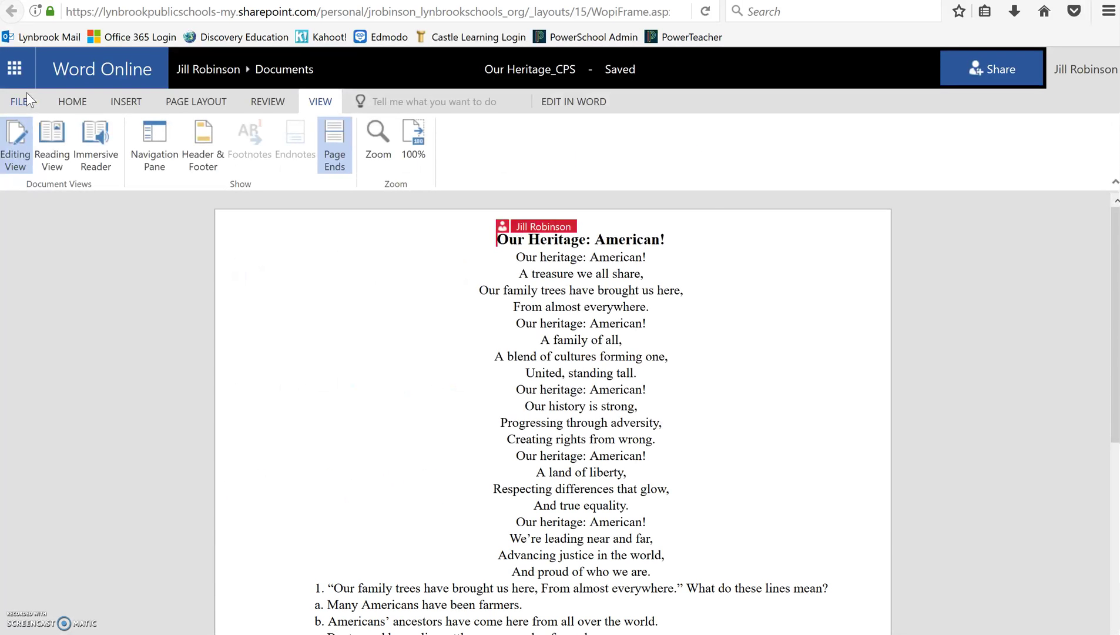
left_click(191, 245)
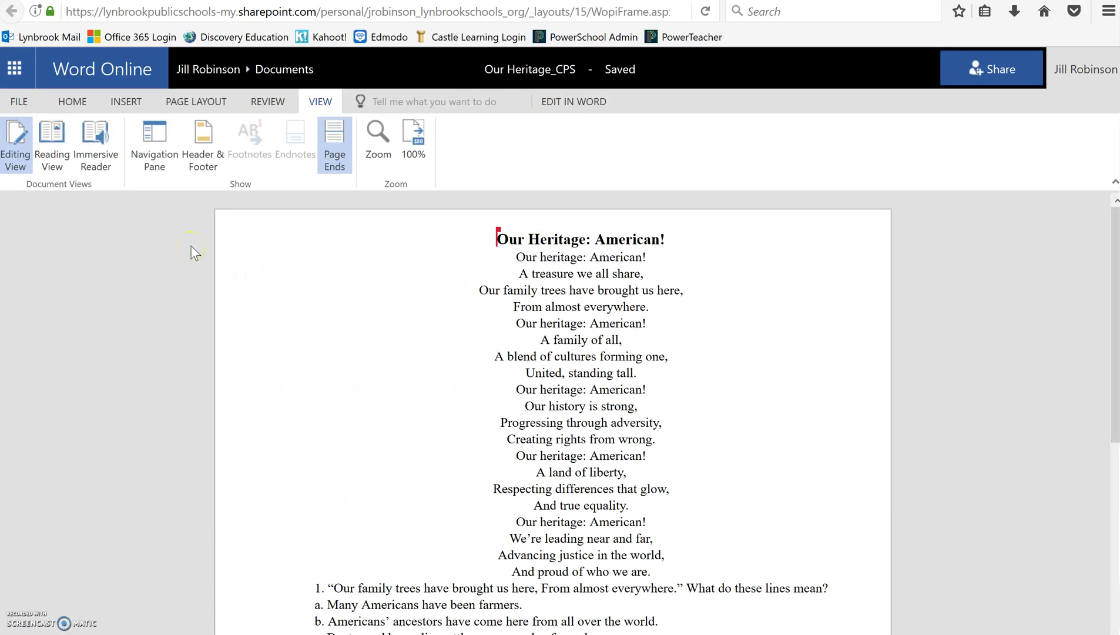